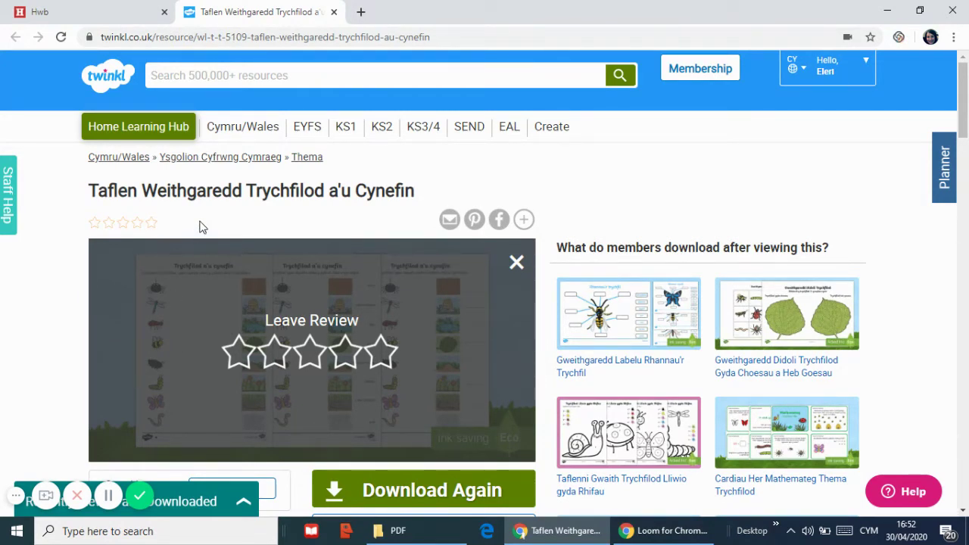
# Download the Taflen Weithgaredd Trychfilod a'u Cynefin worksheet again so that its PDF opens.
pyautogui.scroll(-1, 368, 235)
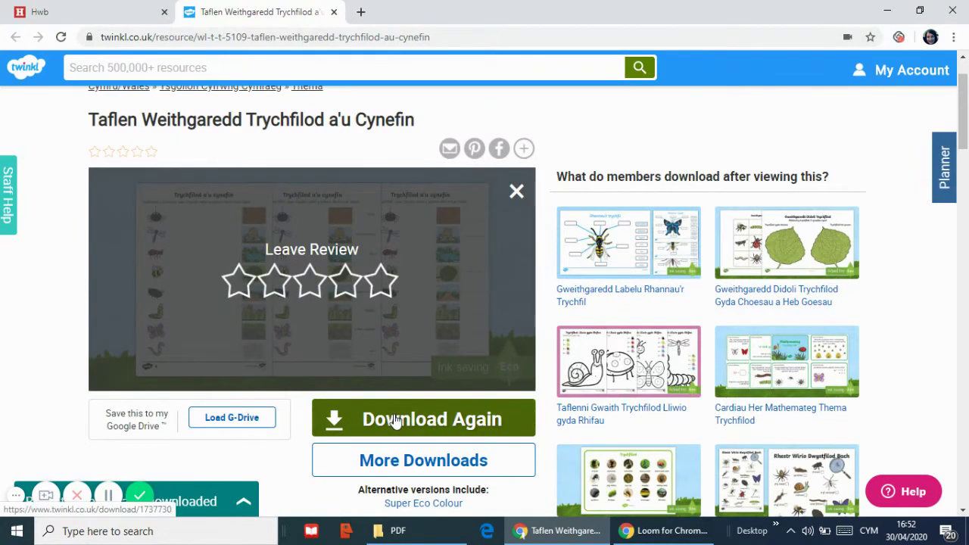
pyautogui.click(396, 421)
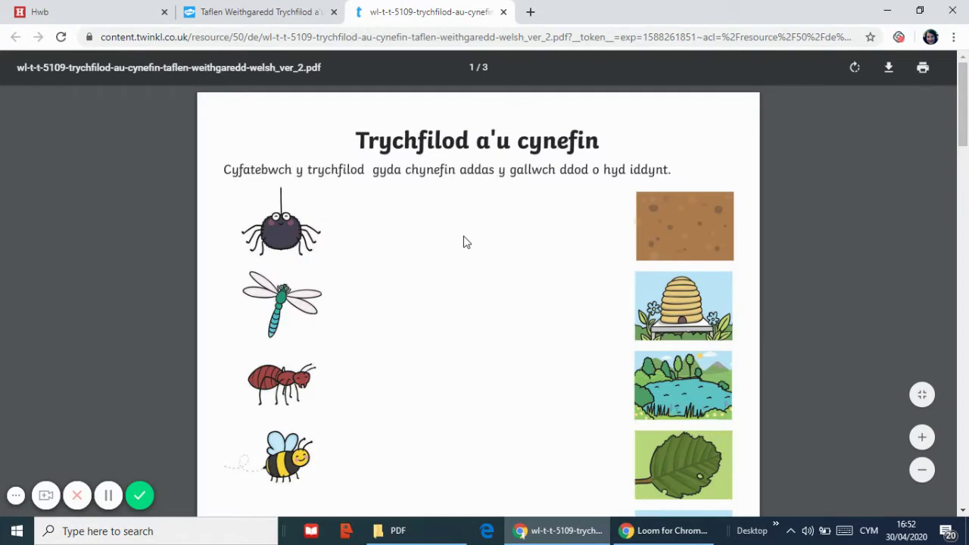
# Look through all three pages of the worksheet PDF and compare their difficulty levels.
pyautogui.scroll(-6, 465, 241)
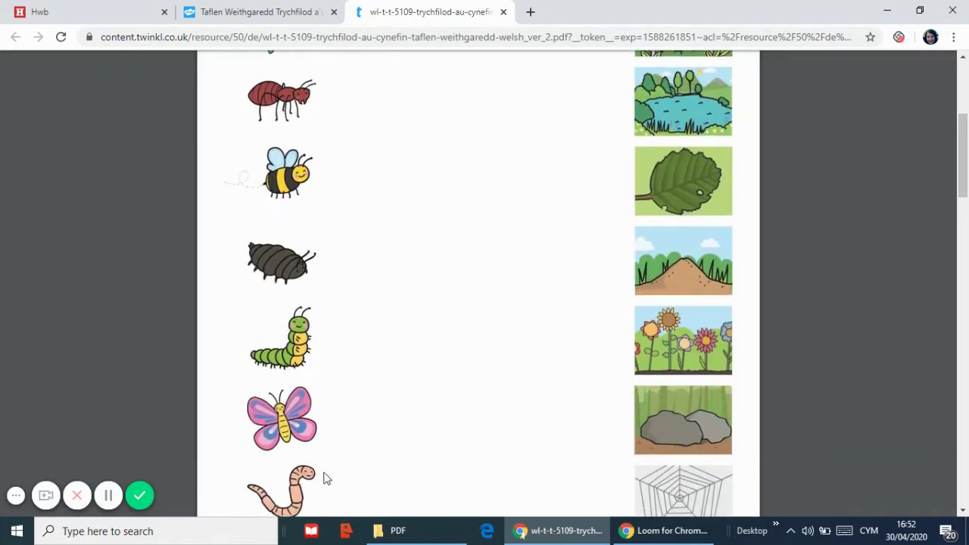
pyautogui.scroll(6, 329, 433)
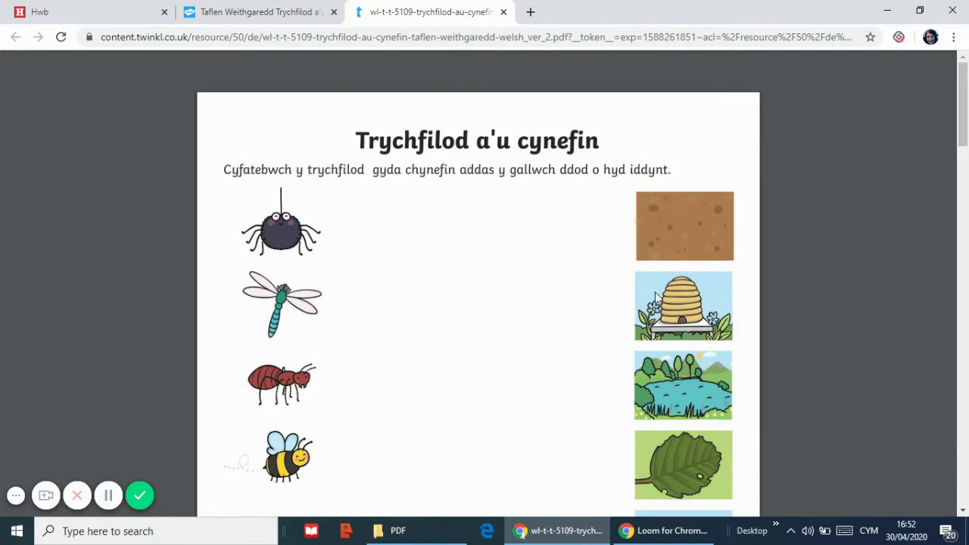
pyautogui.scroll(-7, 640, 314)
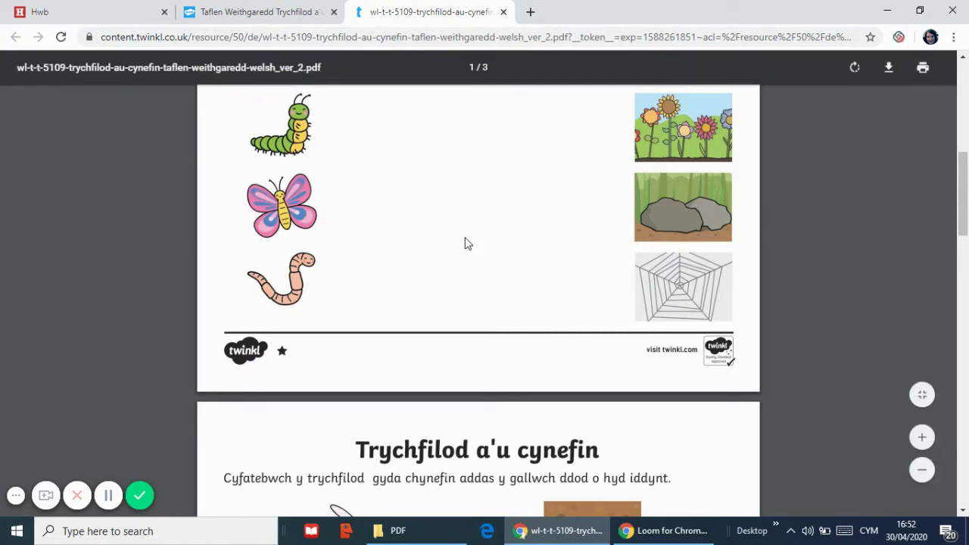
pyautogui.scroll(-5, 450, 254)
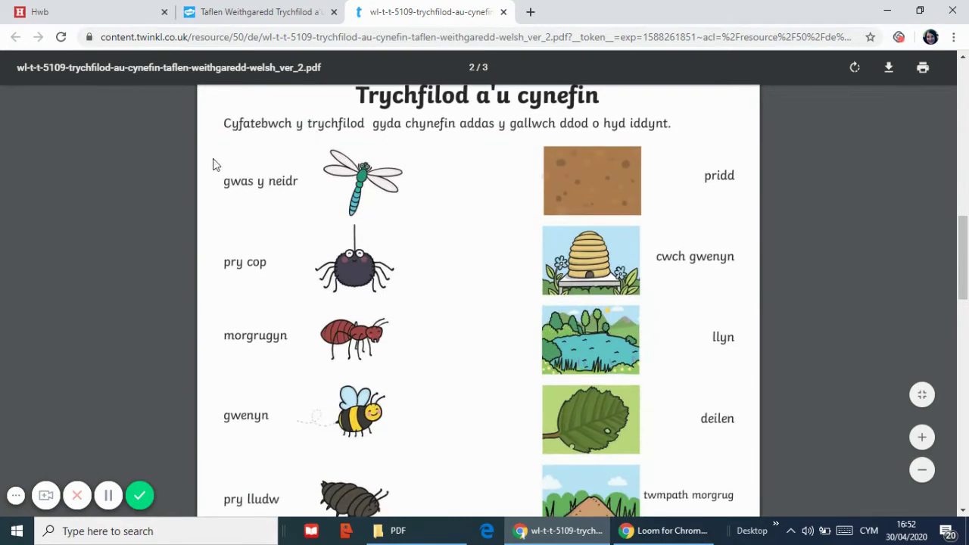
pyautogui.scroll(-11, 383, 232)
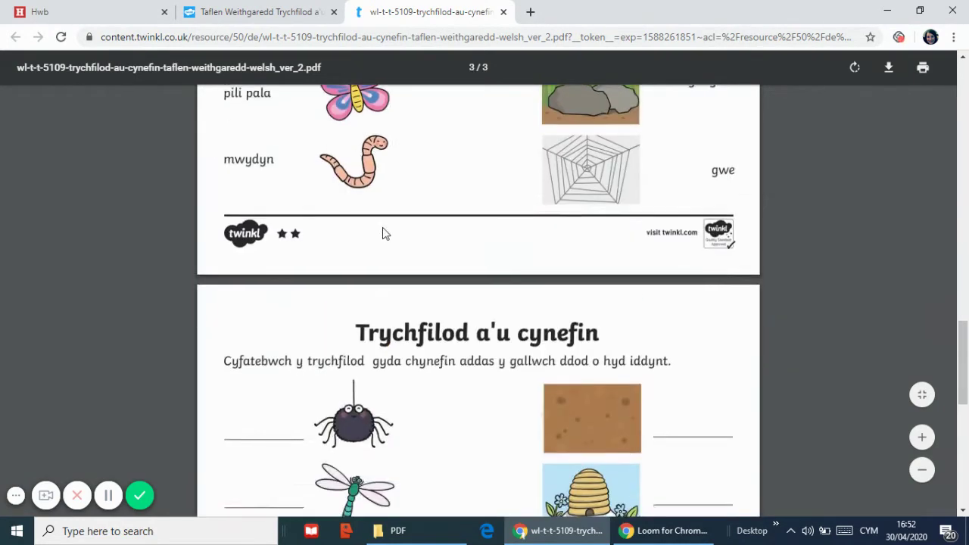
pyautogui.scroll(-3, 391, 273)
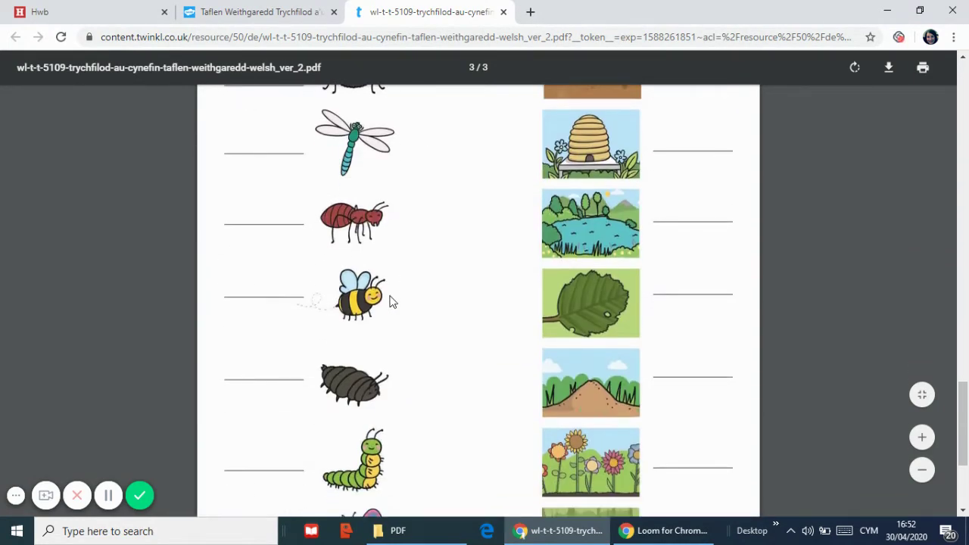
pyautogui.scroll(4, 398, 334)
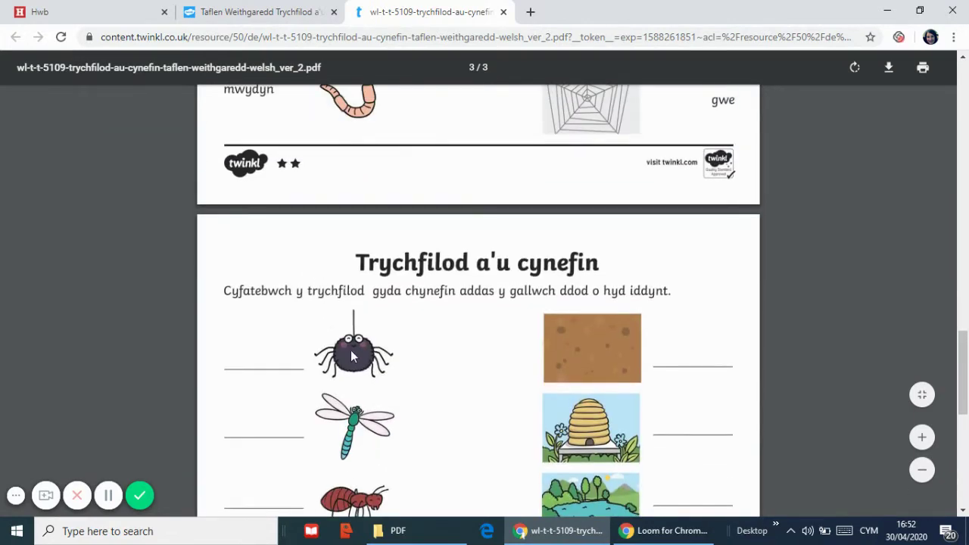
pyautogui.scroll(4, 351, 354)
pyautogui.scroll(-7, 353, 356)
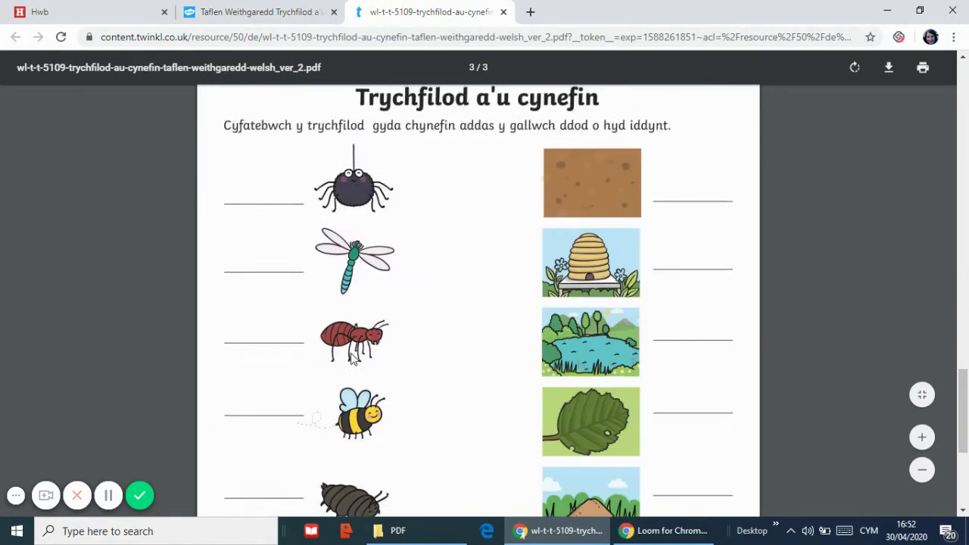
pyautogui.scroll(5, 353, 348)
pyautogui.scroll(-6, 353, 346)
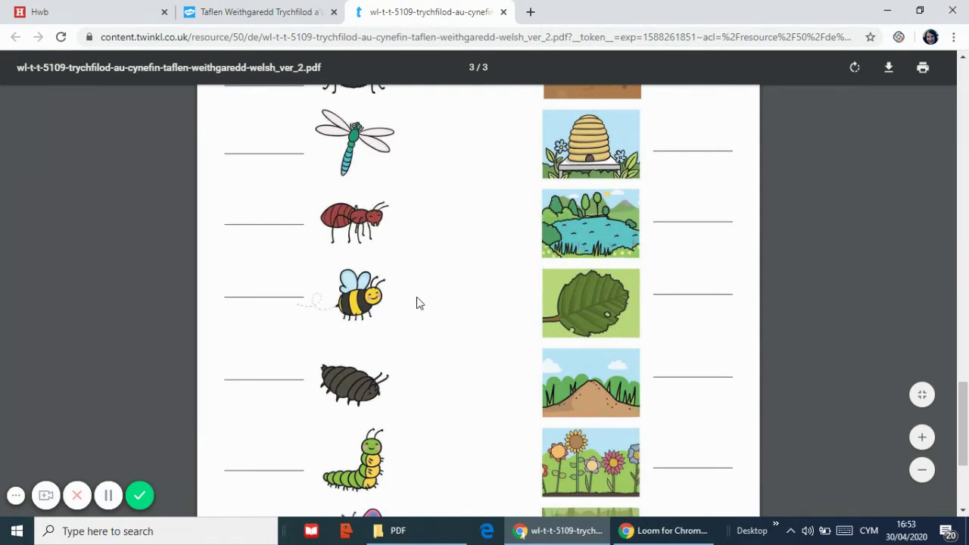
pyautogui.scroll(13, 418, 302)
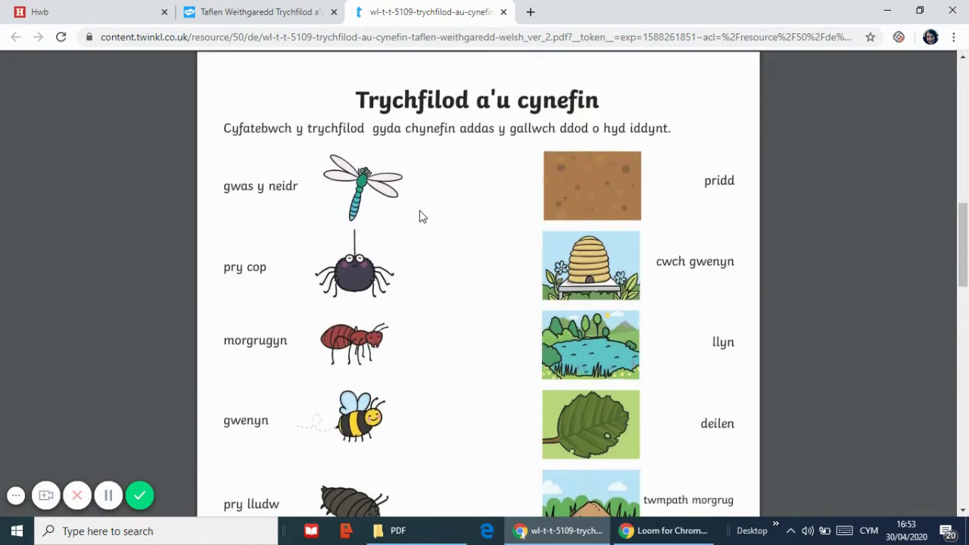
pyautogui.scroll(5, 428, 235)
pyautogui.scroll(-17, 421, 265)
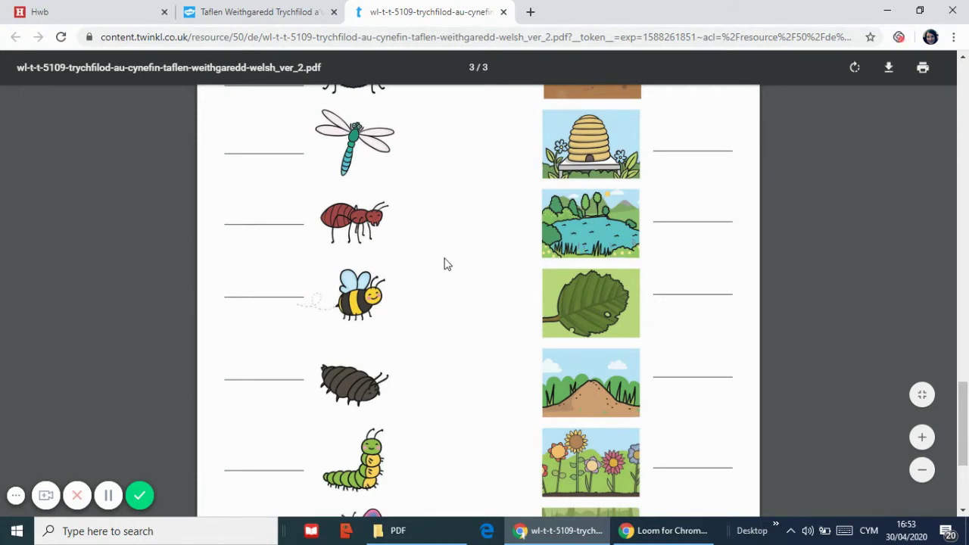
# Open the print settings for the worksheet and set the destination to Save as PDF.
pyautogui.click(924, 68)
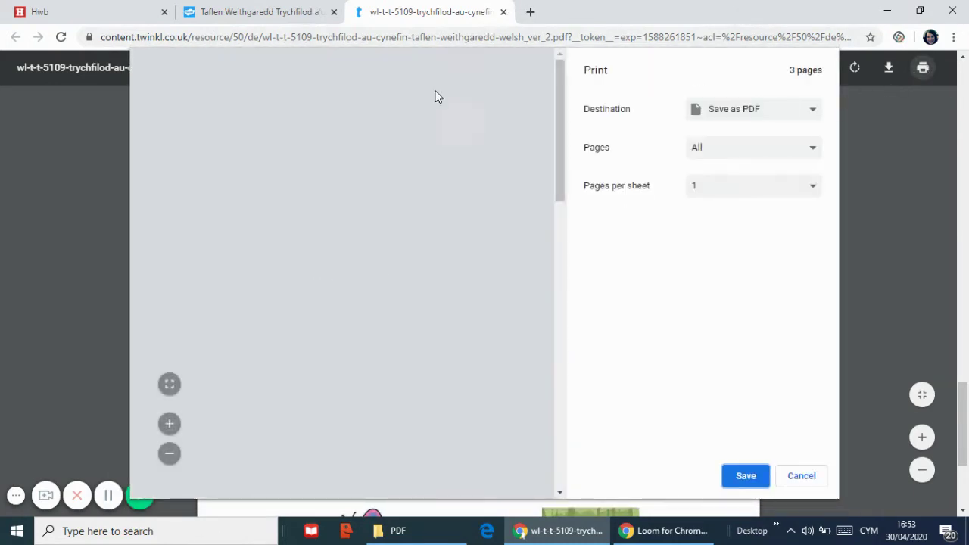
pyautogui.click(804, 115)
pyautogui.click(803, 128)
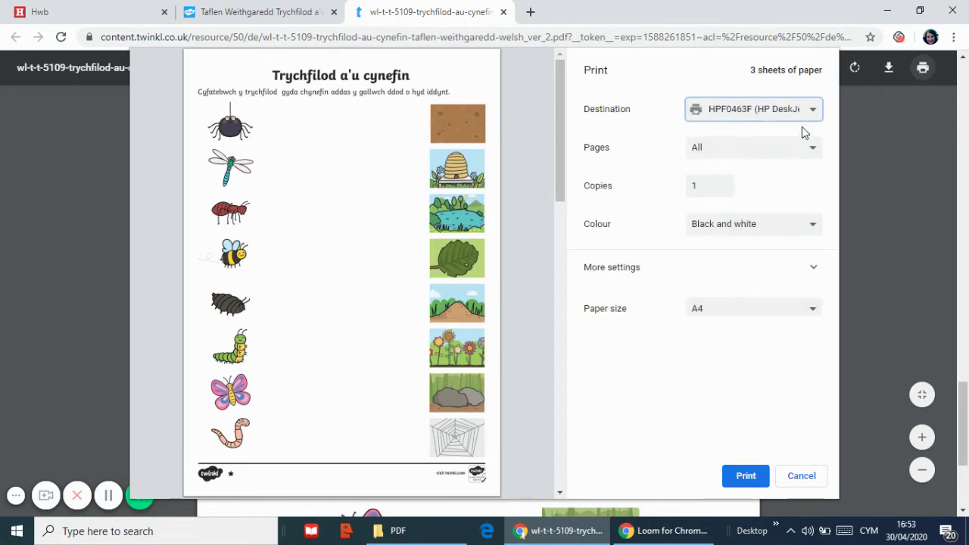
pyautogui.click(812, 113)
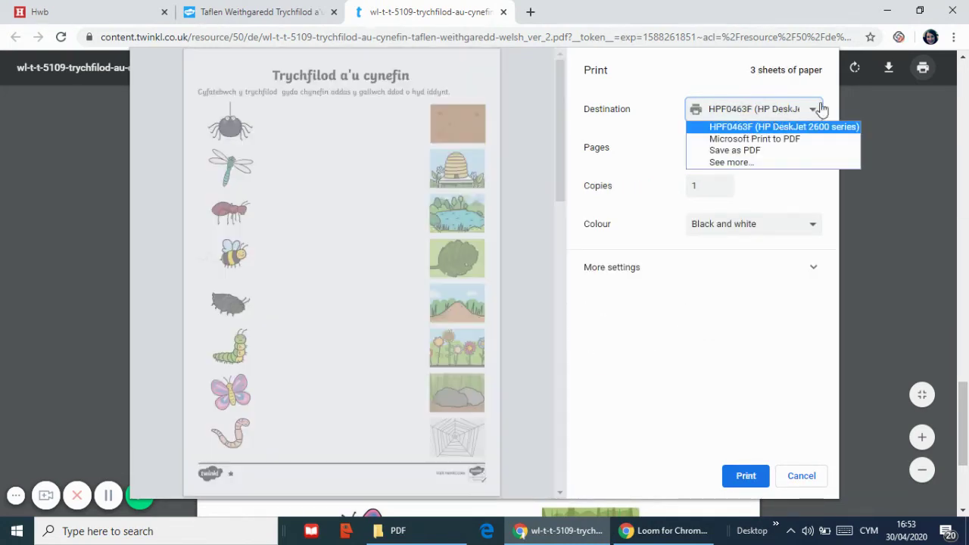
pyautogui.click(746, 151)
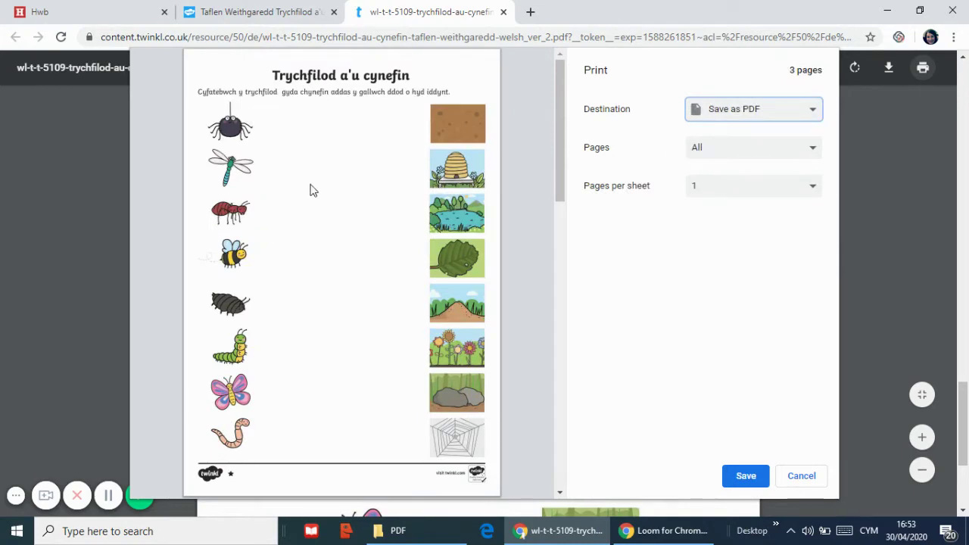
# Check the worksheet pages in the print preview and limit the output to customised page 3.
pyautogui.scroll(-6, 316, 203)
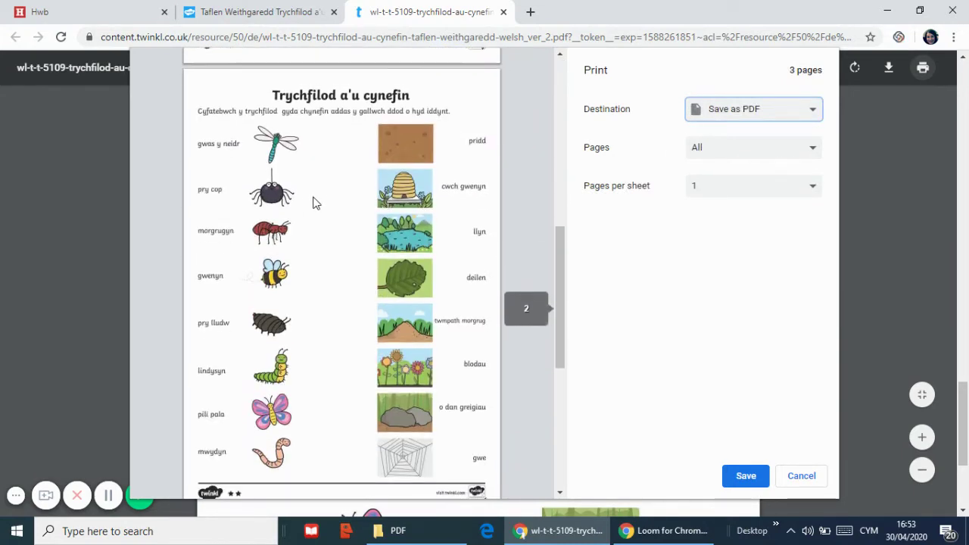
pyautogui.scroll(-4, 310, 203)
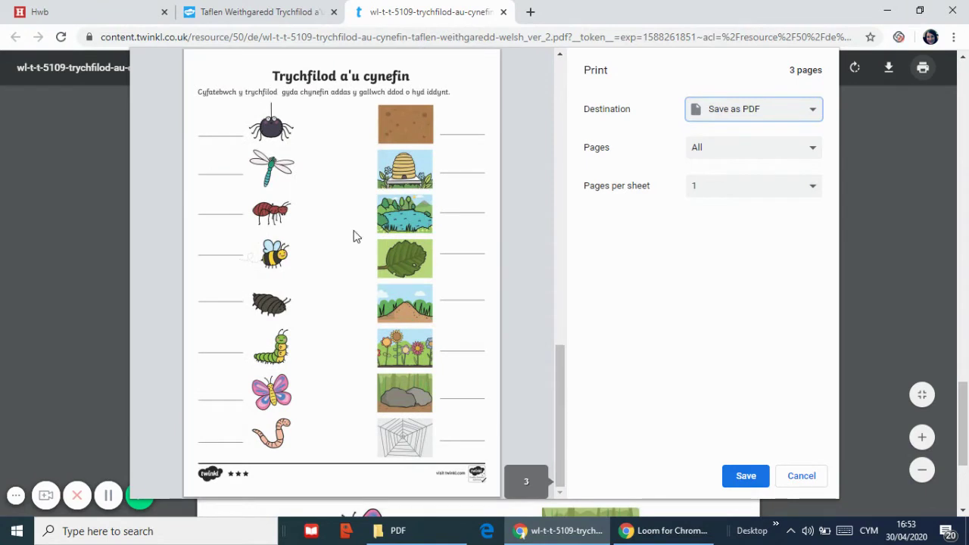
pyautogui.click(761, 148)
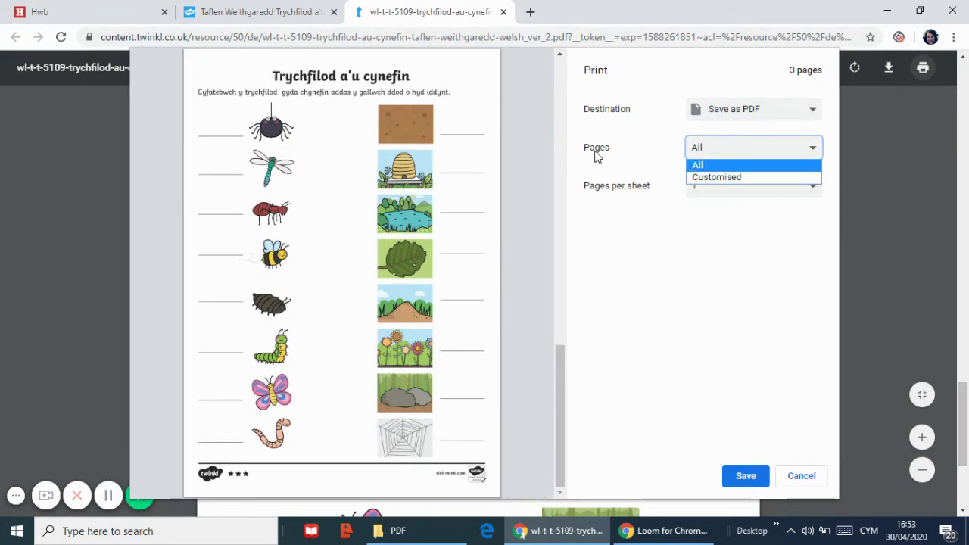
pyautogui.click(739, 177)
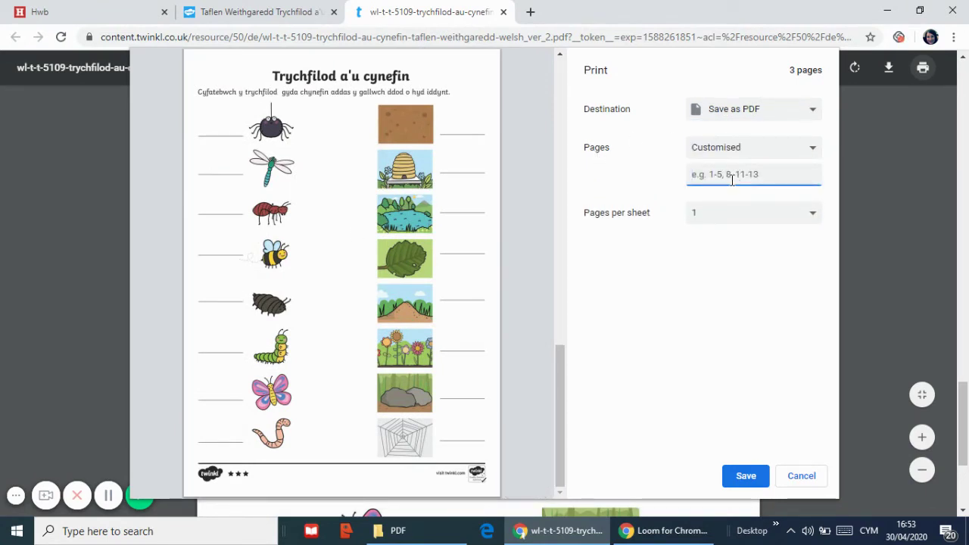
pyautogui.write('3')
# Save the selected page in the PDF folder under Documents with the file name Trychfilod.
pyautogui.click(748, 476)
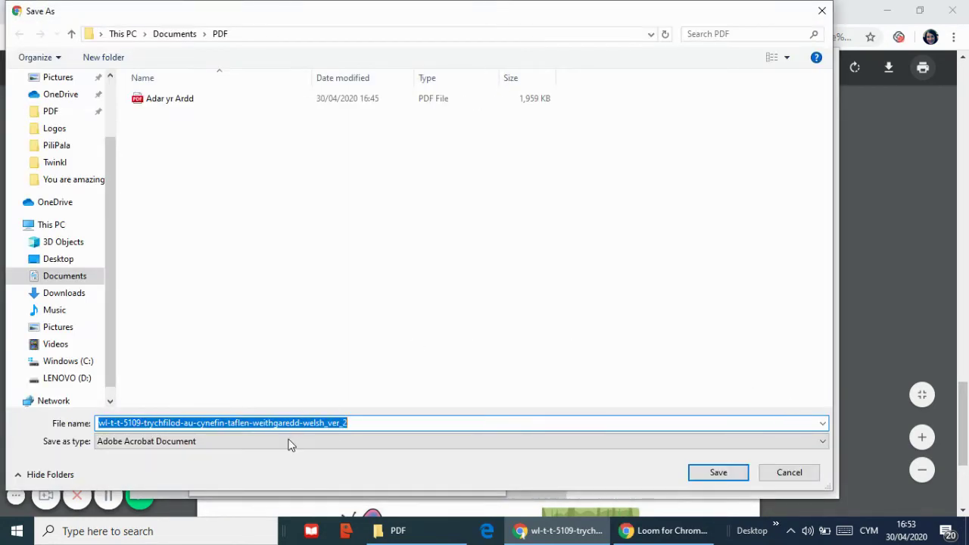
pyautogui.click(50, 115)
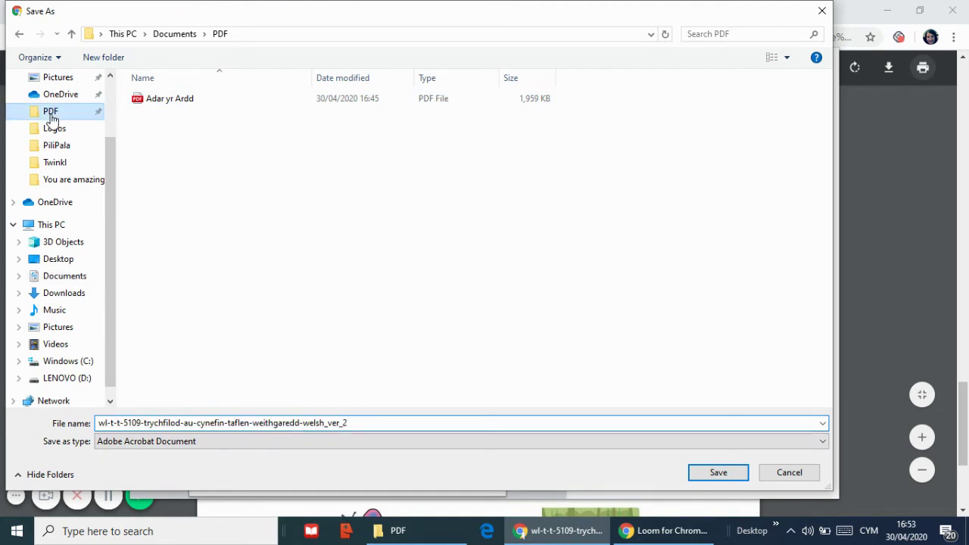
pyautogui.doubleClick(361, 426)
pyautogui.write('Trychfilod')
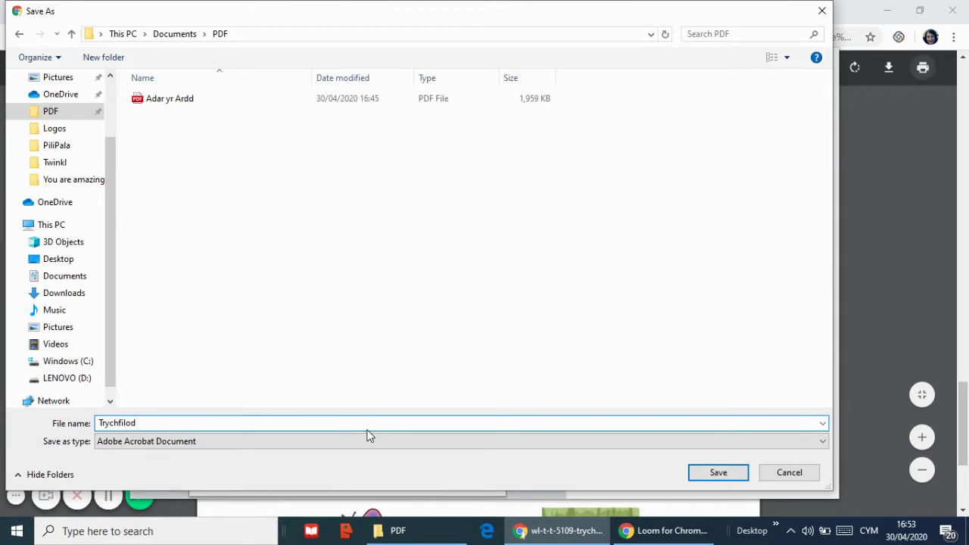
pyautogui.click(731, 481)
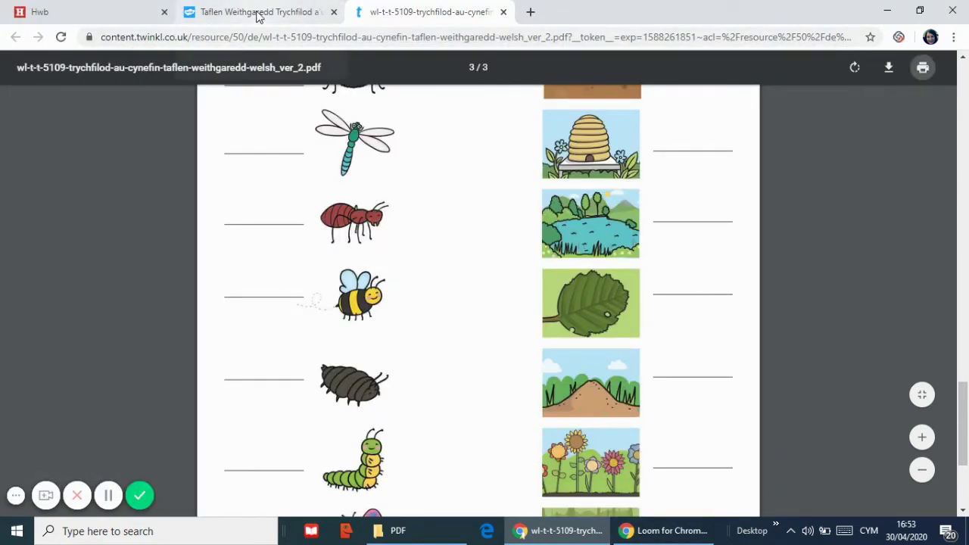
# Switch to the Hwb site, launch j2launch from it and open the j2pdf tool.
pyautogui.click(106, 17)
pyautogui.click(241, 507)
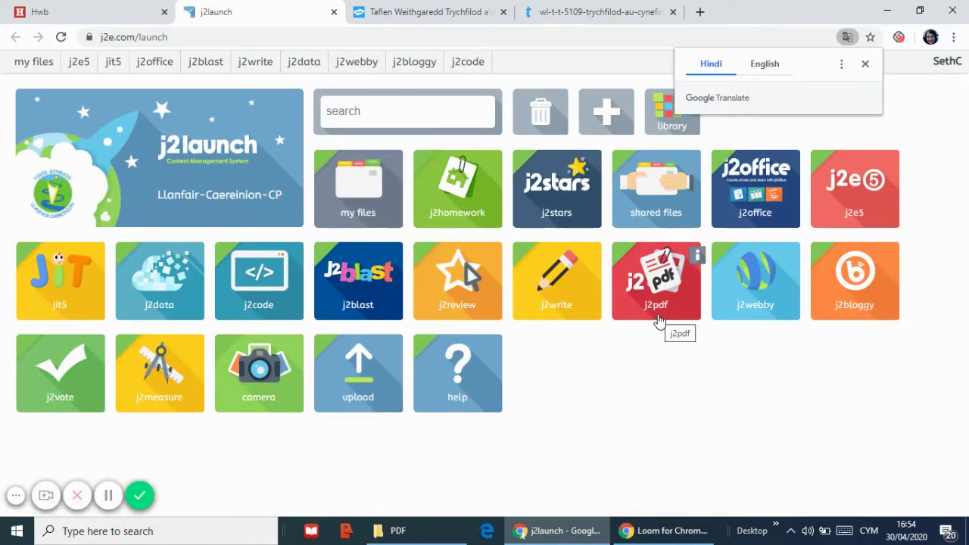
pyautogui.click(661, 288)
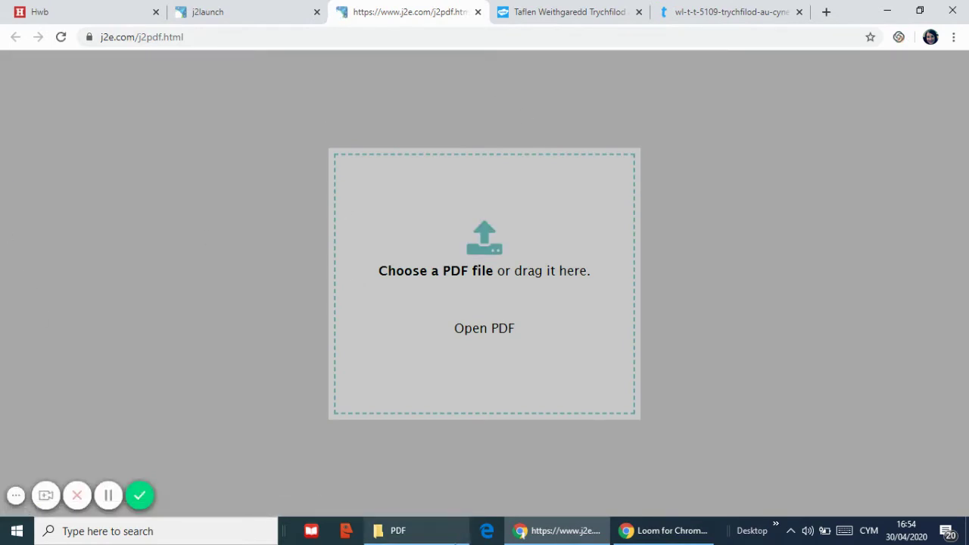
pyautogui.click(437, 538)
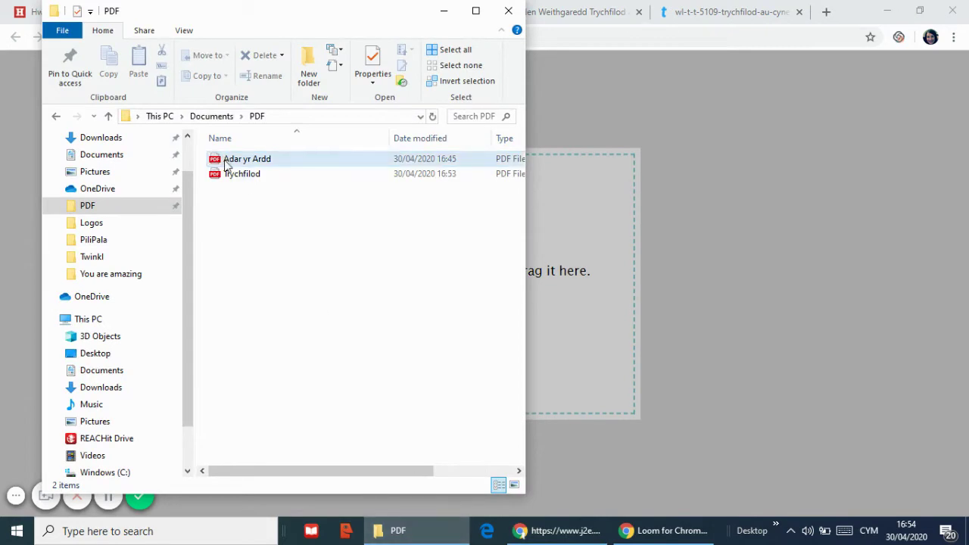
pyautogui.click(444, 11)
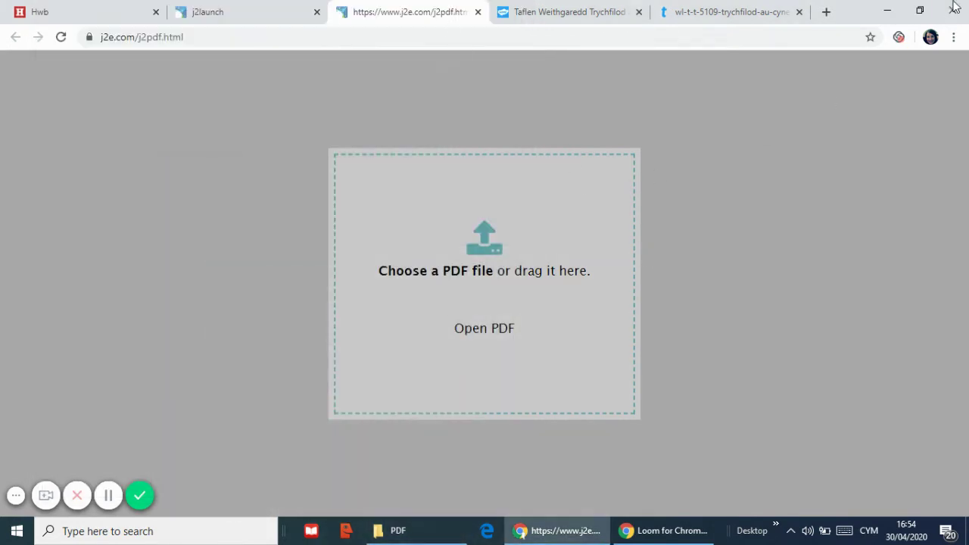
pyautogui.click(921, 10)
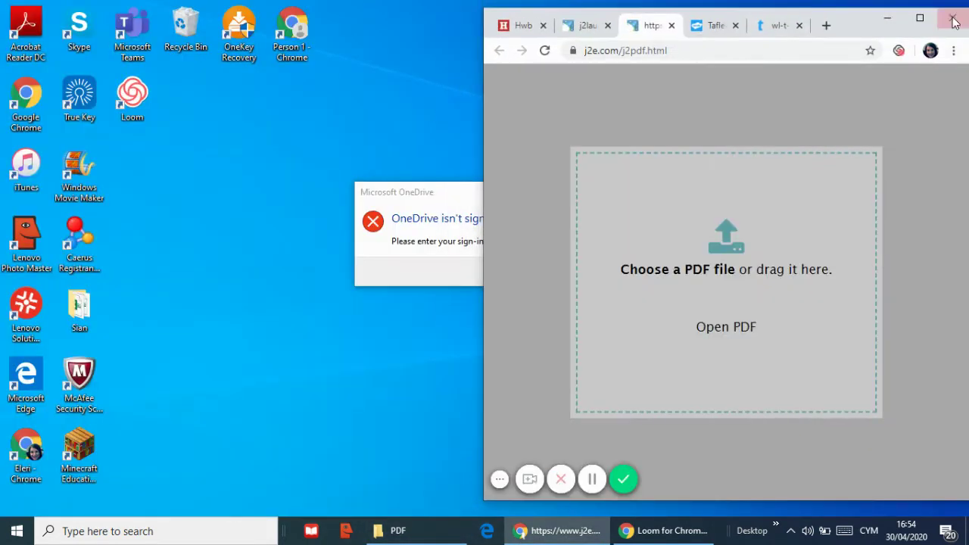
pyautogui.click(915, 9)
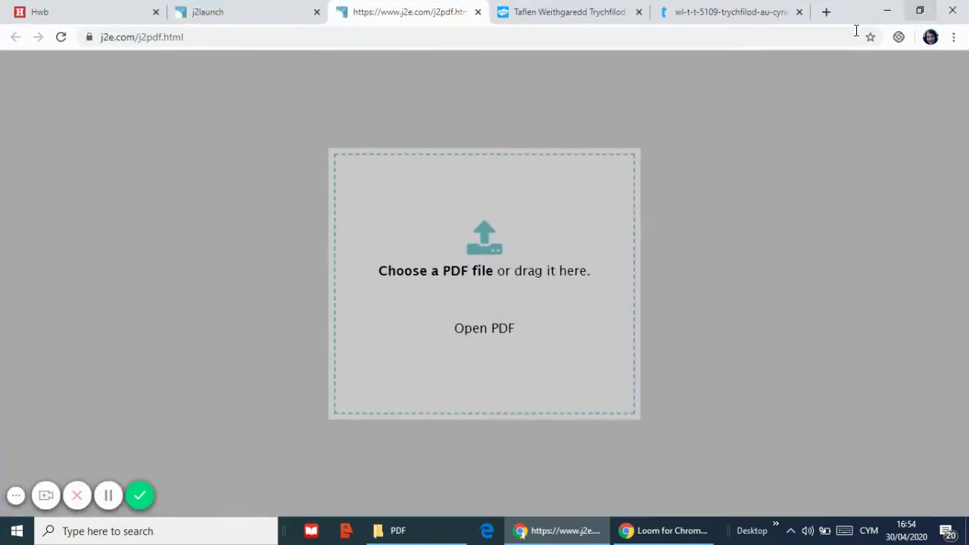
# Load the Trychfilod PDF from the PDF folder in File Explorer into the j2pdf upload area.
pyautogui.click(424, 535)
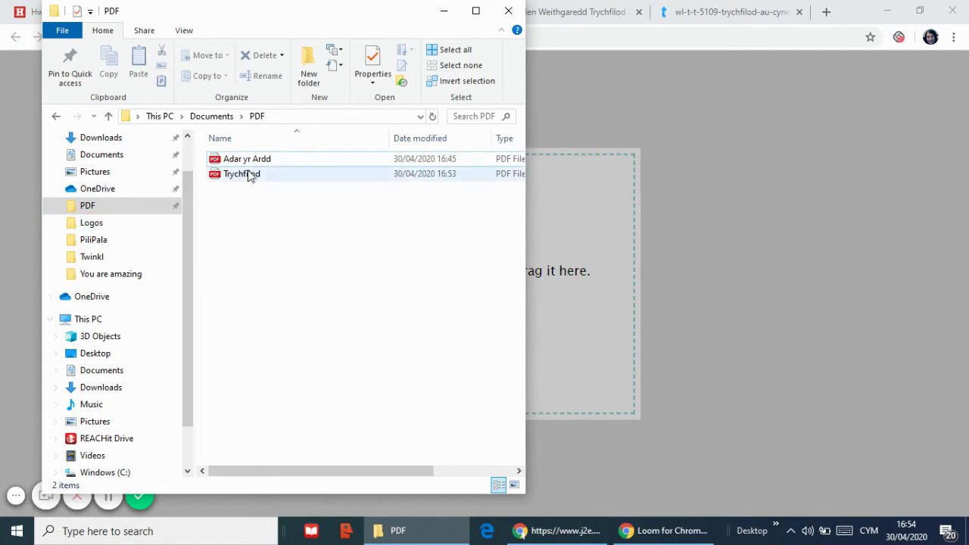
pyautogui.moveTo(242, 180); pyautogui.dragTo(584, 245)
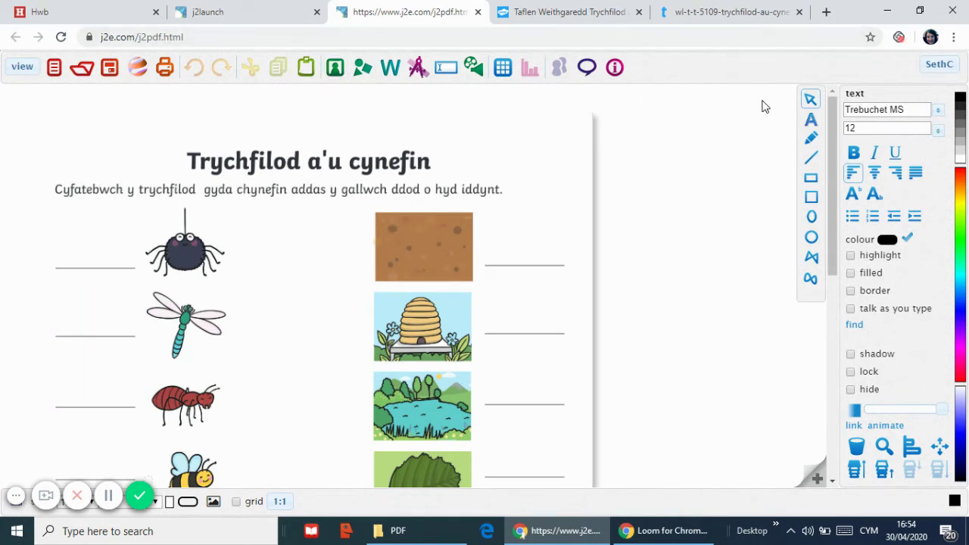
# Add the text "pry copyn" on the answer line beside the spider and "gwe" on the line beside the spider's web.
pyautogui.click(811, 120)
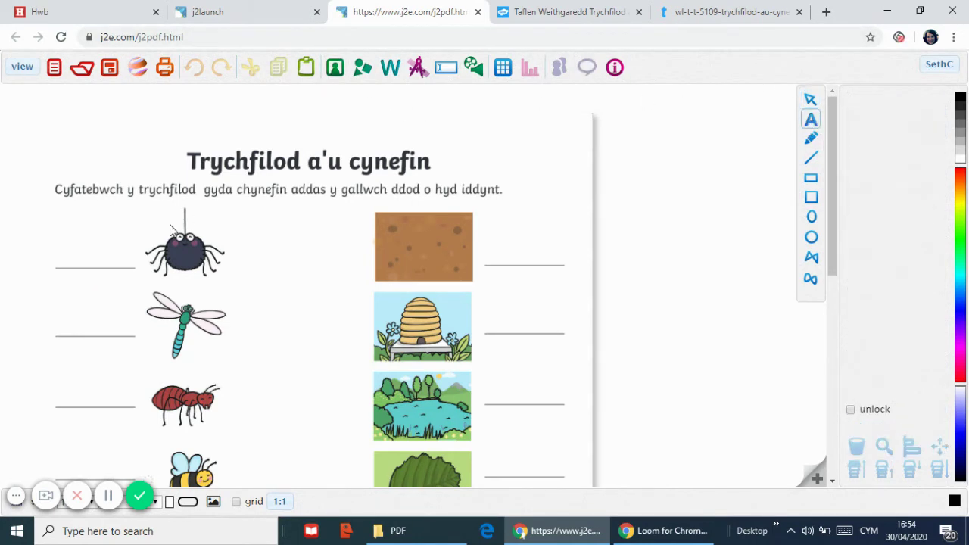
pyautogui.click(59, 254)
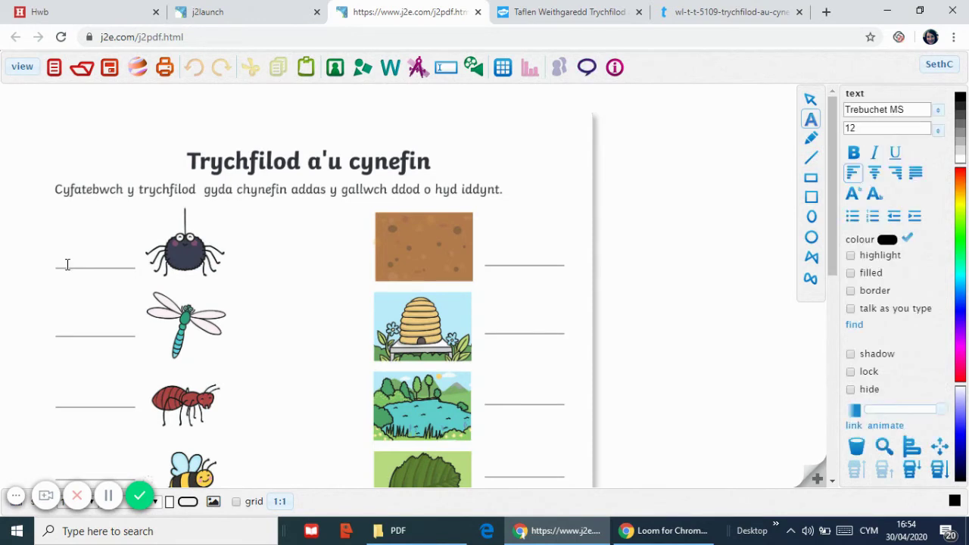
pyautogui.write('pry copyn')
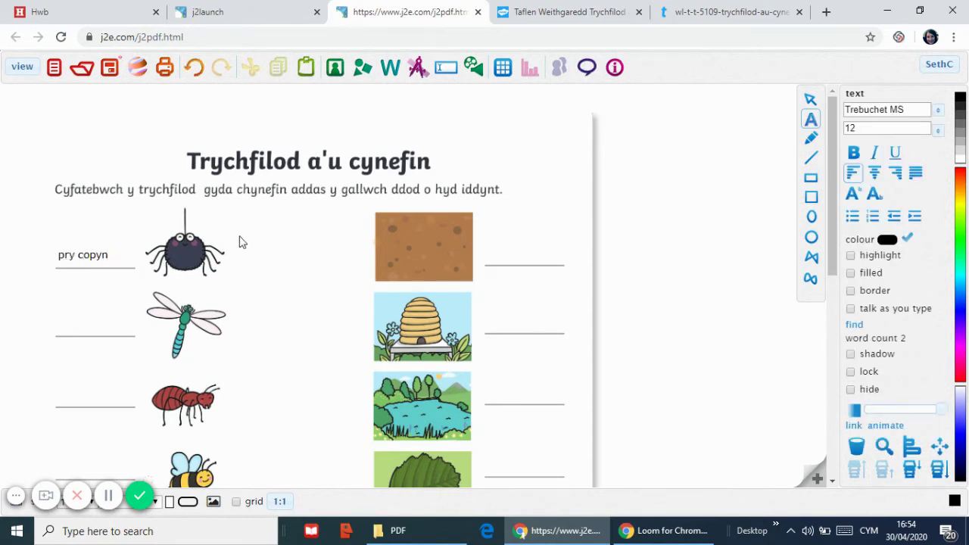
pyautogui.scroll(-6, 455, 296)
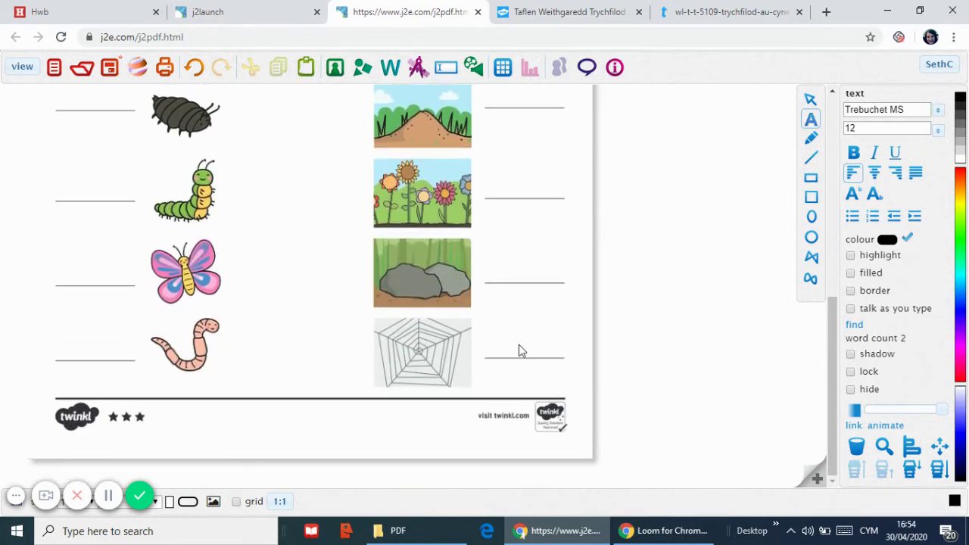
pyautogui.write('gwe')
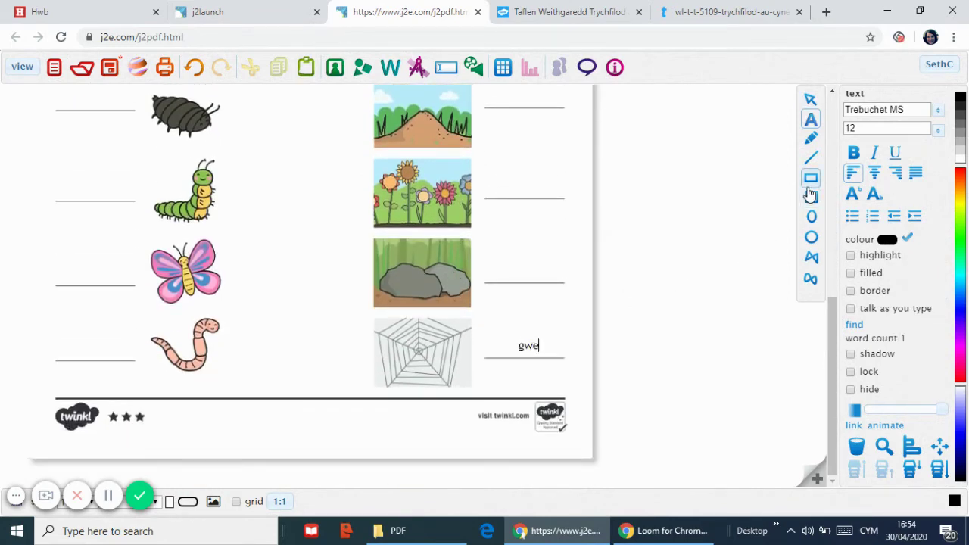
# Draw a straight blue line from the spider diagonally down towards the habitat pictures.
pyautogui.scroll(8, 320, 298)
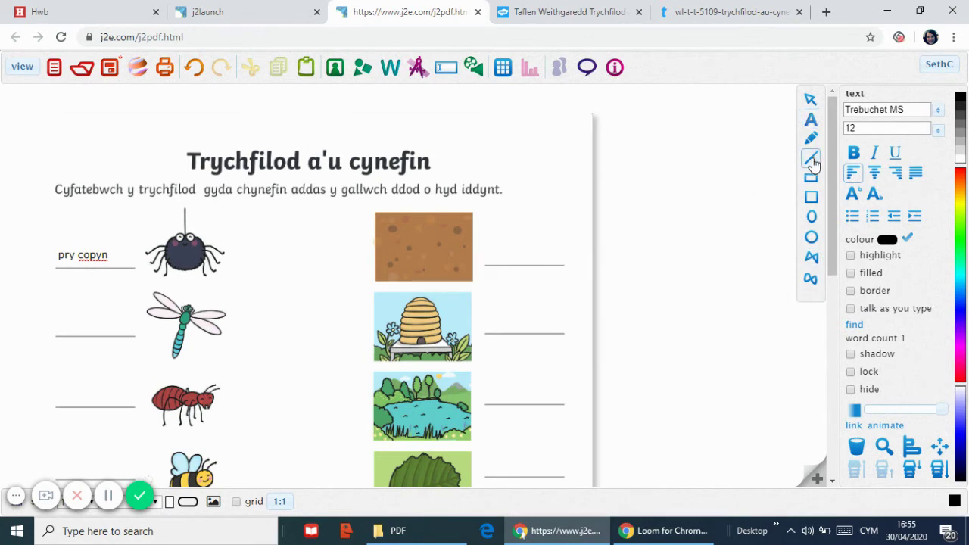
pyautogui.click(811, 157)
pyautogui.moveTo(199, 259)
pyautogui.mouseDown()
pyautogui.moveTo(227, 288)
pyautogui.moveTo(327, 512)
pyautogui.moveTo(378, 508)
pyautogui.moveTo(318, 487)
pyautogui.mouseUp()
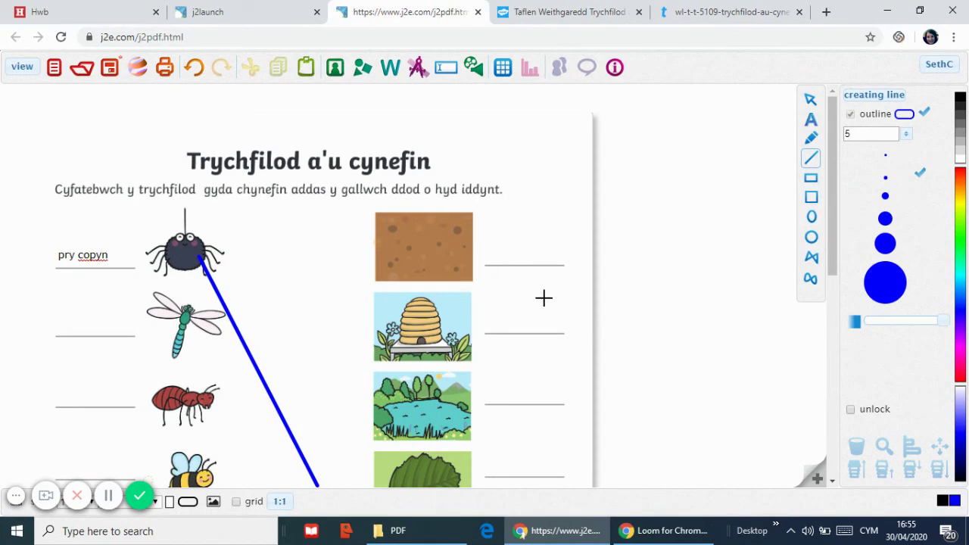
# Reposition the blue line so its lower end meets the edge of the spider's web picture.
pyautogui.click(811, 119)
pyautogui.scroll(-5, 447, 334)
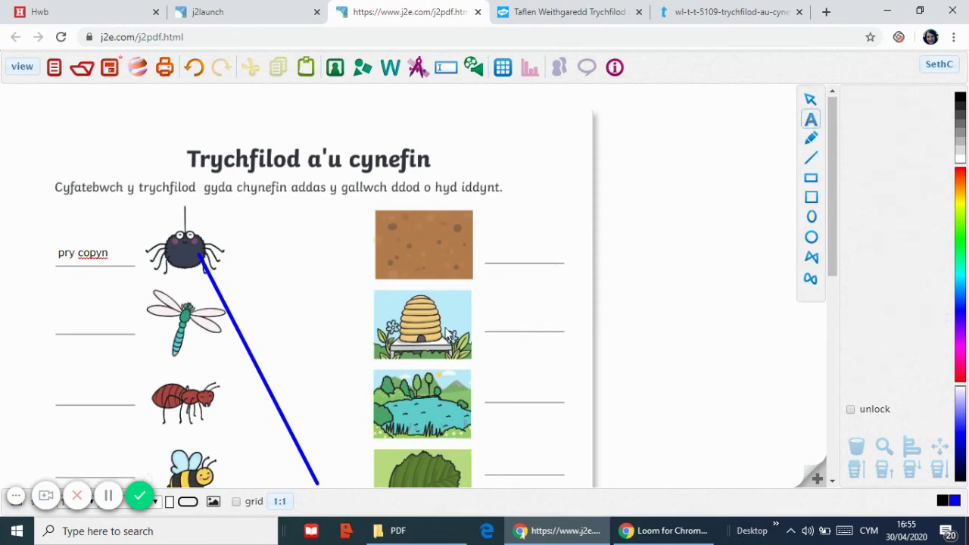
pyautogui.scroll(5, 447, 333)
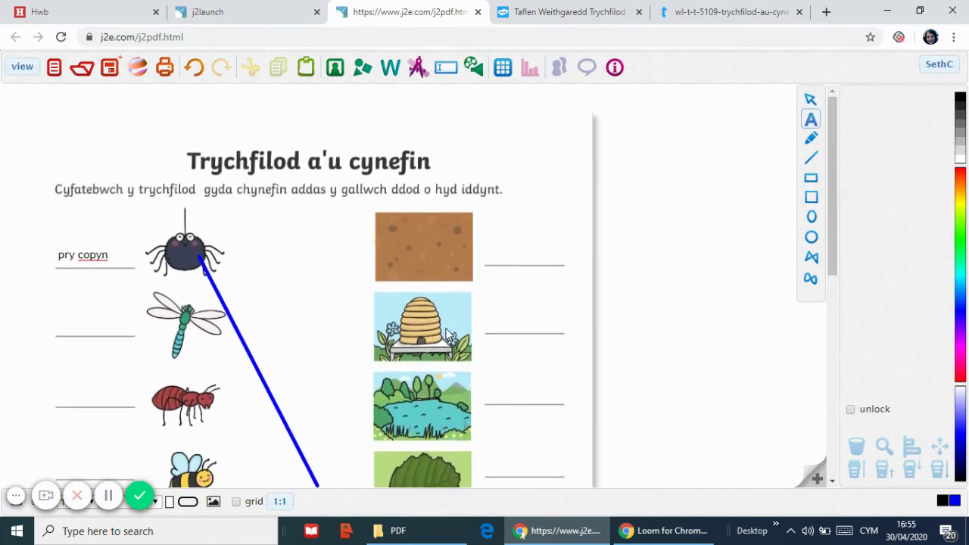
pyautogui.scroll(-5, 447, 335)
pyautogui.moveTo(316, 205); pyautogui.dragTo(368, 444)
pyautogui.scroll(-3, 368, 439)
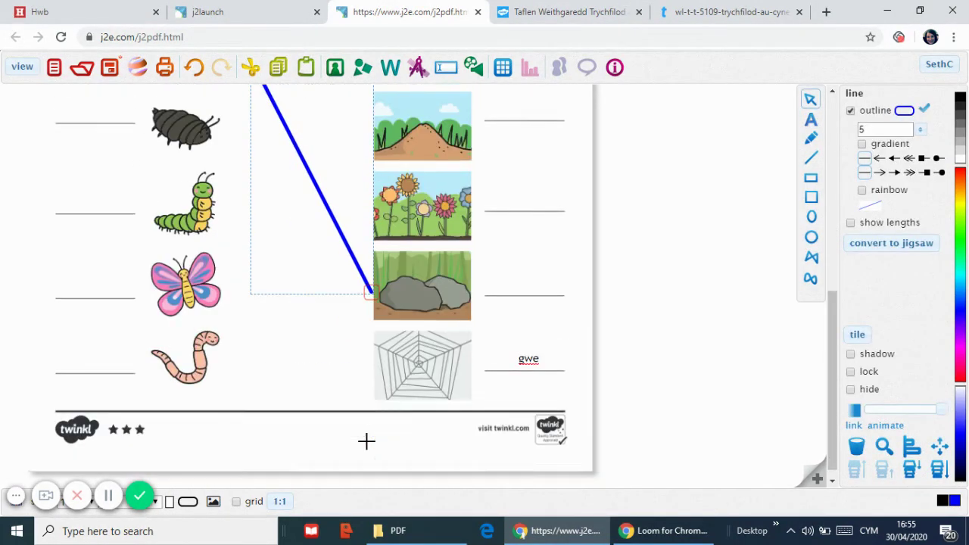
pyautogui.moveTo(363, 277); pyautogui.dragTo(363, 354)
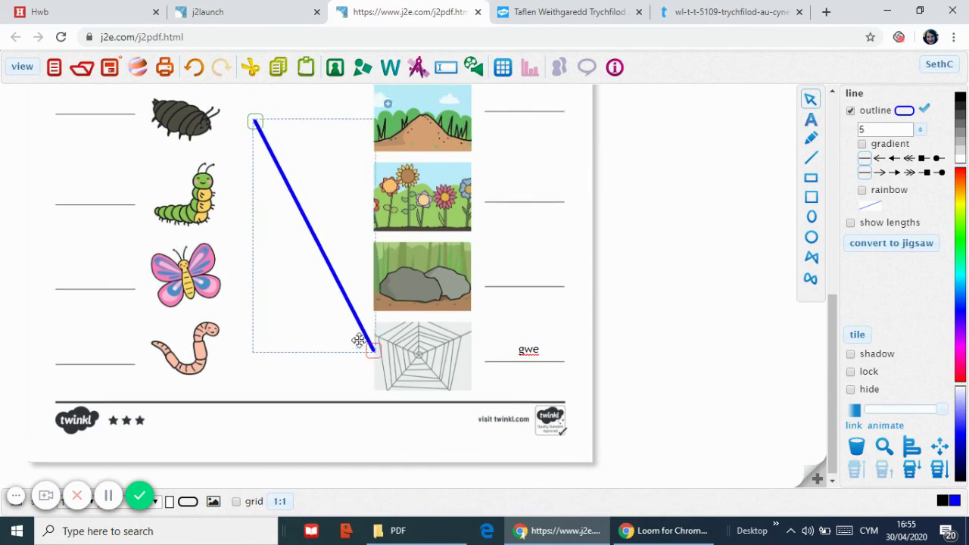
# Stretch the upper end of the blue line back up to the spider, keeping the lower end at the web.
pyautogui.scroll(6, 325, 346)
pyautogui.scroll(-2, 289, 346)
pyautogui.moveTo(260, 331); pyautogui.dragTo(263, 85)
pyautogui.scroll(1, 244, 240)
pyautogui.scroll(3, 240, 240)
pyautogui.moveTo(260, 290); pyautogui.dragTo(209, 227)
pyautogui.scroll(-2, 436, 292)
pyautogui.scroll(-5, 435, 292)
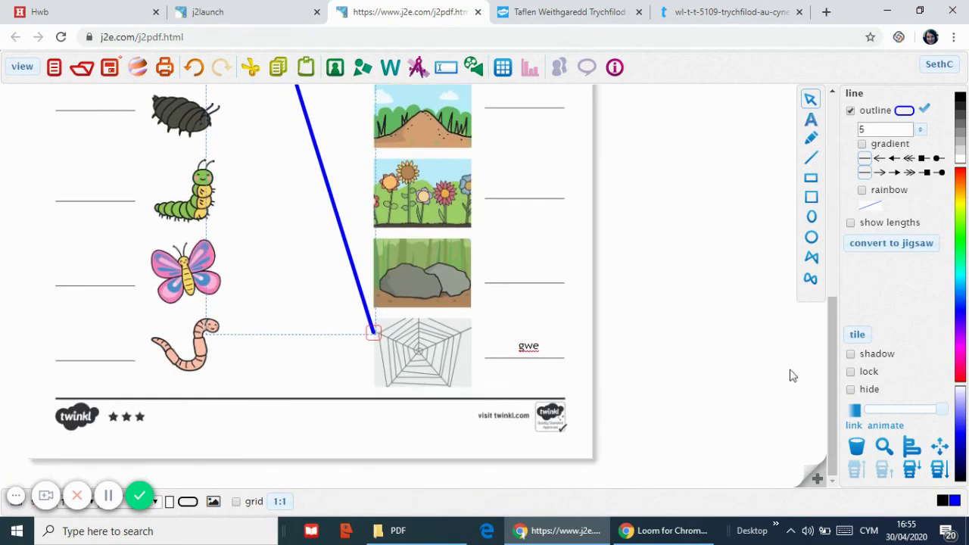
# Draw freehand pen lines from the dragonfly to the soil picture and from the bee to the beehive.
pyautogui.scroll(5, 409, 360)
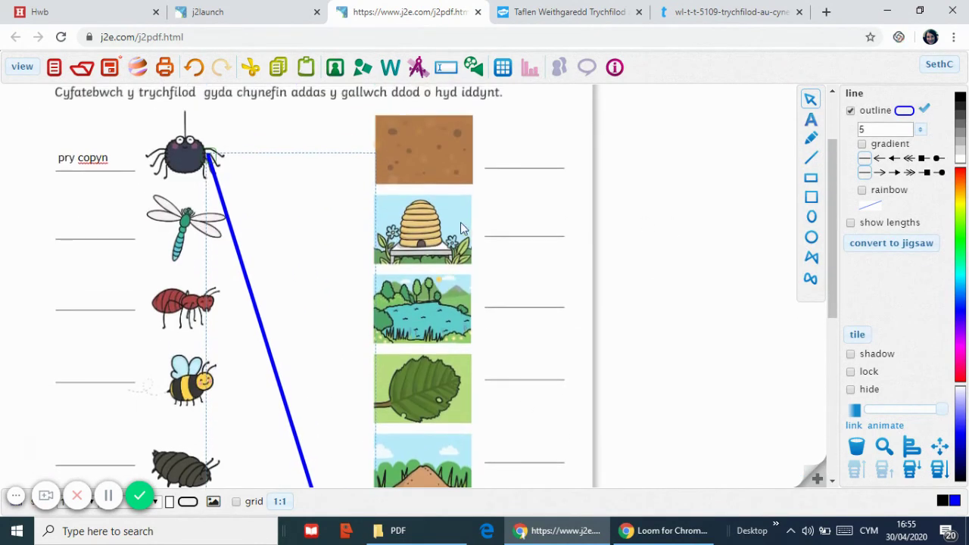
pyautogui.scroll(-2, 238, 245)
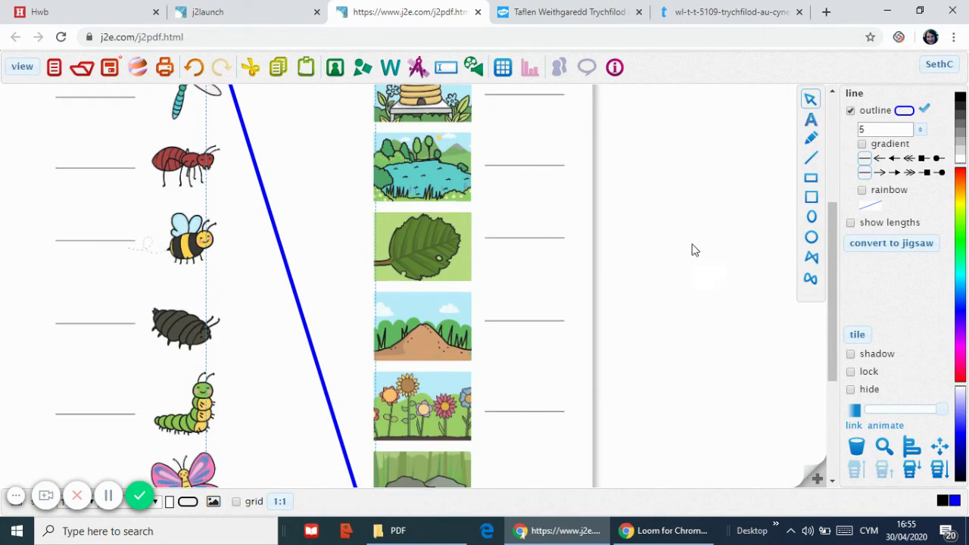
pyautogui.scroll(3, 271, 314)
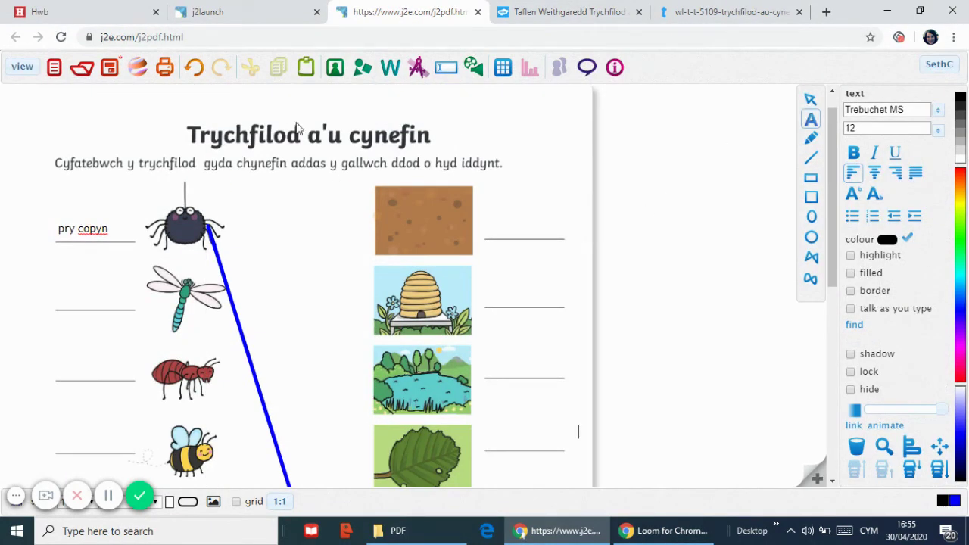
pyautogui.click(811, 137)
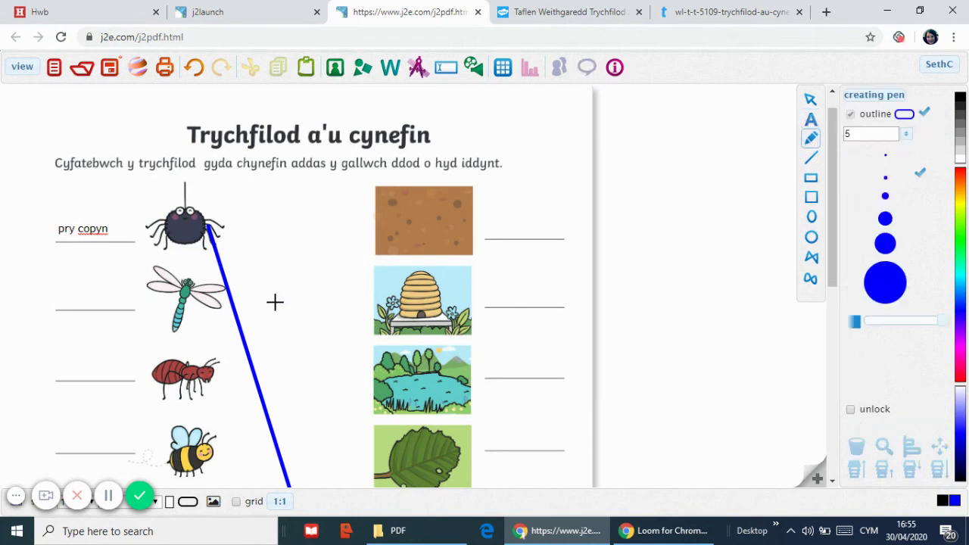
pyautogui.moveTo(199, 297); pyautogui.dragTo(291, 261)
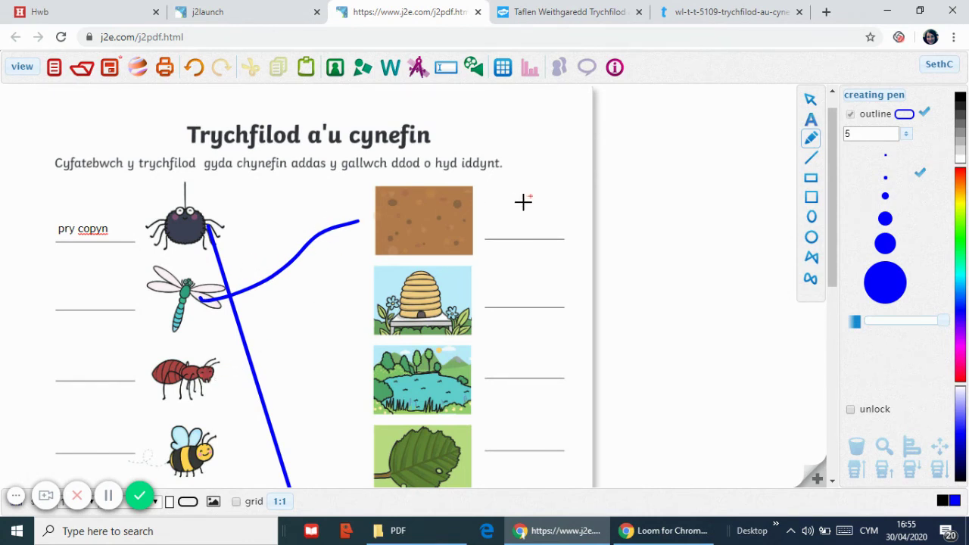
pyautogui.moveTo(206, 448)
pyautogui.mouseDown()
pyautogui.moveTo(371, 321)
pyautogui.moveTo(421, 295)
pyautogui.mouseUp()
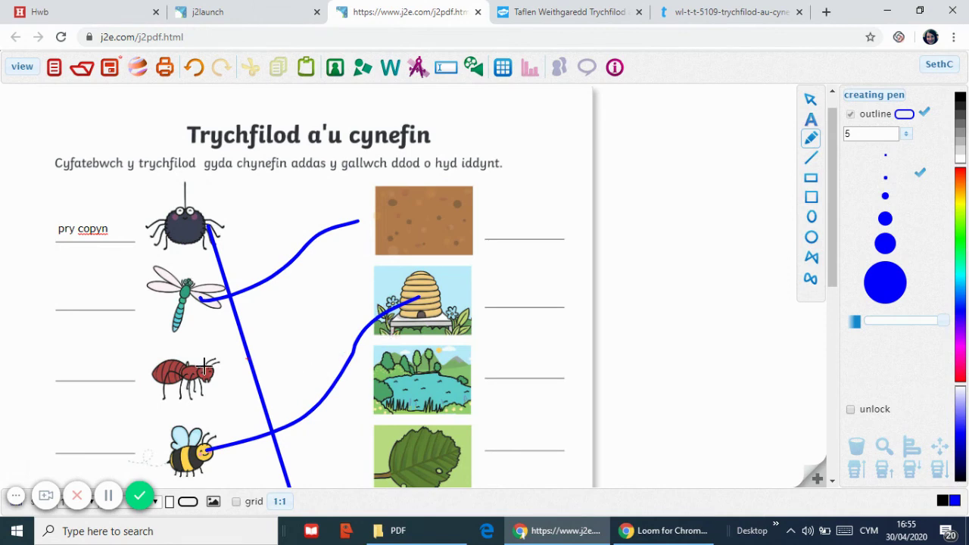